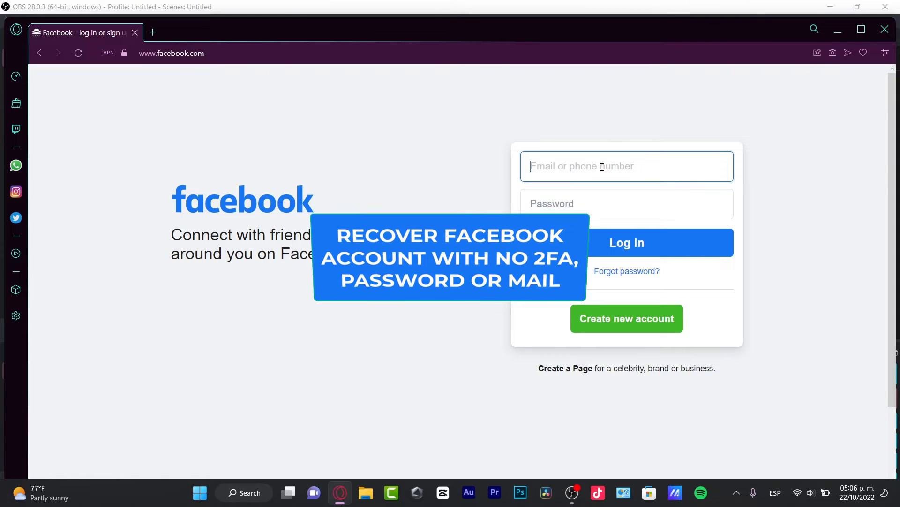
Fill the Email or phone login field with a saved address from the autofill list.
left_click(602, 167)
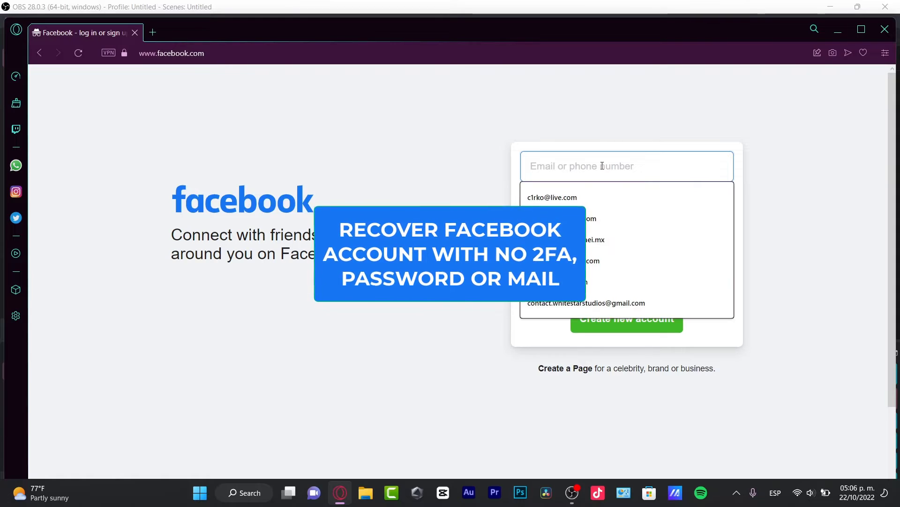
left_click(609, 260)
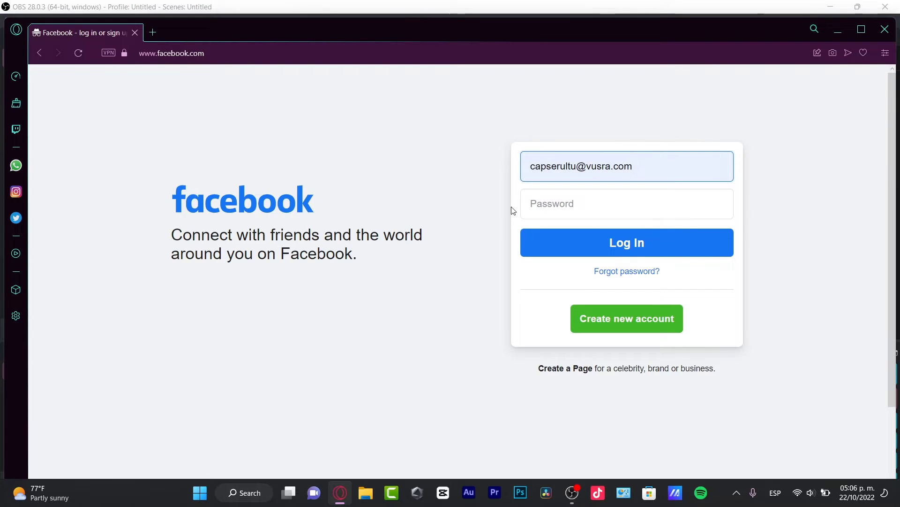
left_click(759, 175)
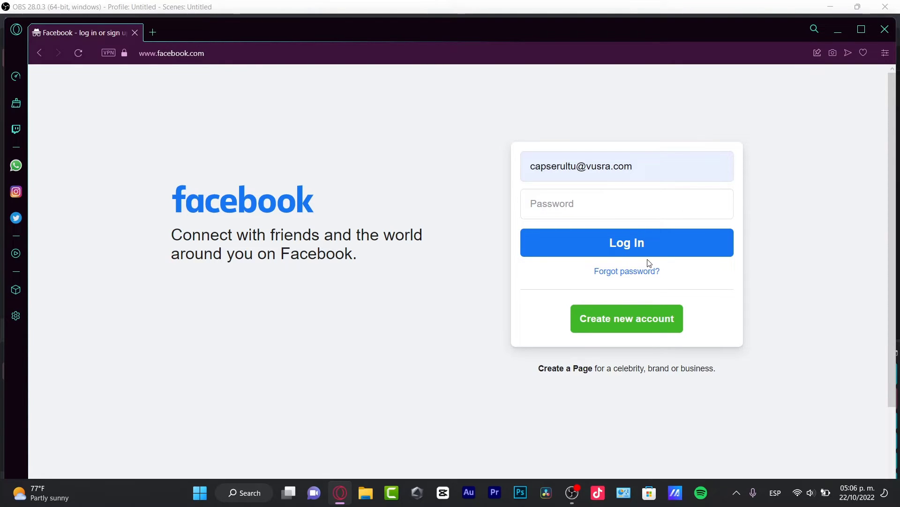
From Forgot password?, search Find Your Account with a saved e-mail address; no results.
left_click(628, 272)
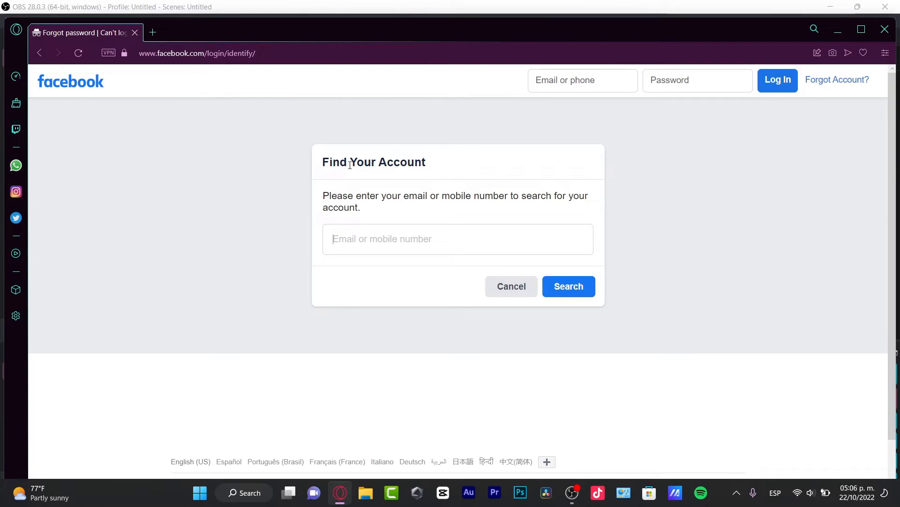
left_click_drag(376, 164, 470, 149)
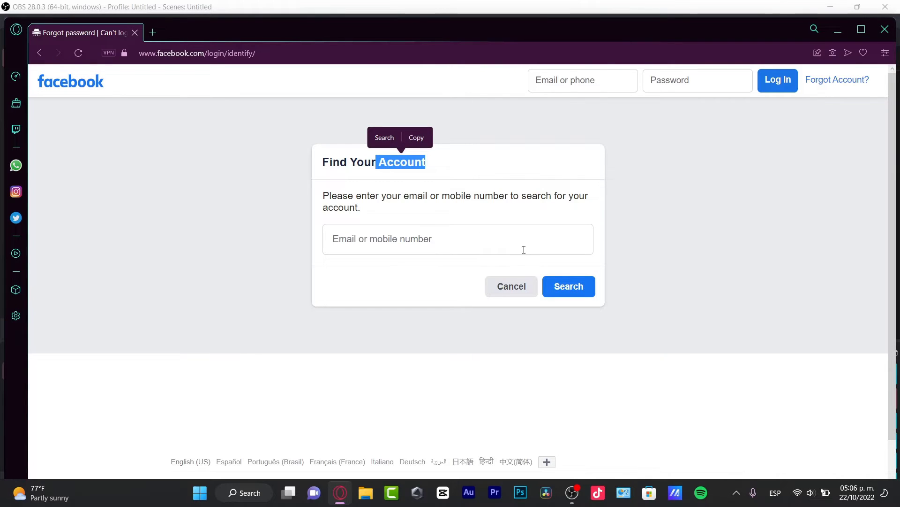
left_click(405, 242)
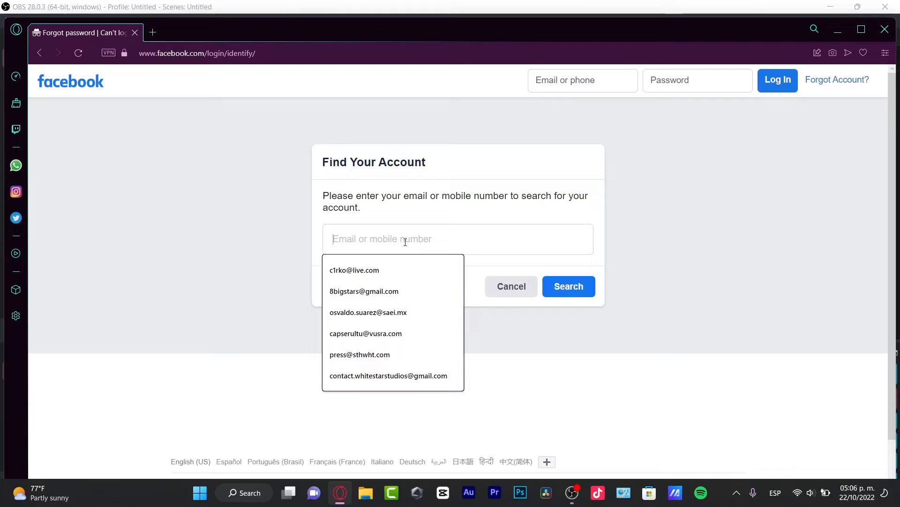
left_click(440, 330)
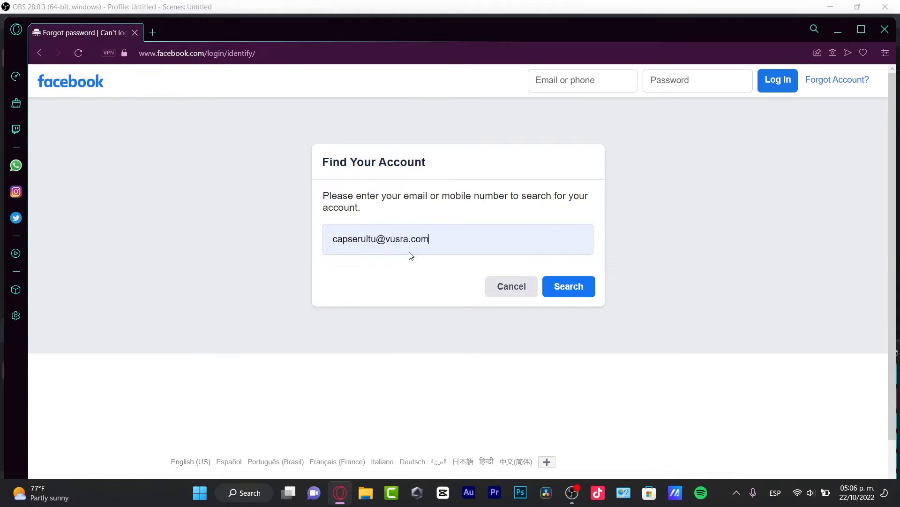
left_click_drag(440, 197, 402, 197)
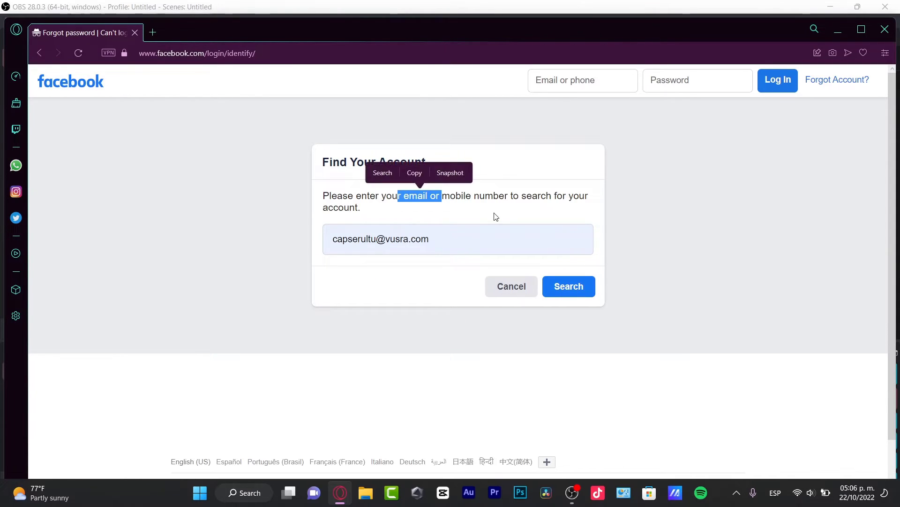
left_click(384, 237)
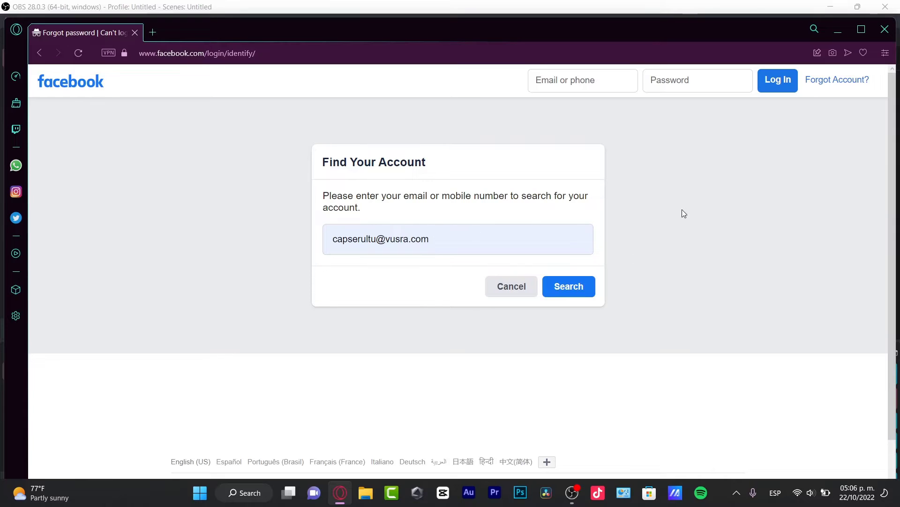
left_click(575, 284)
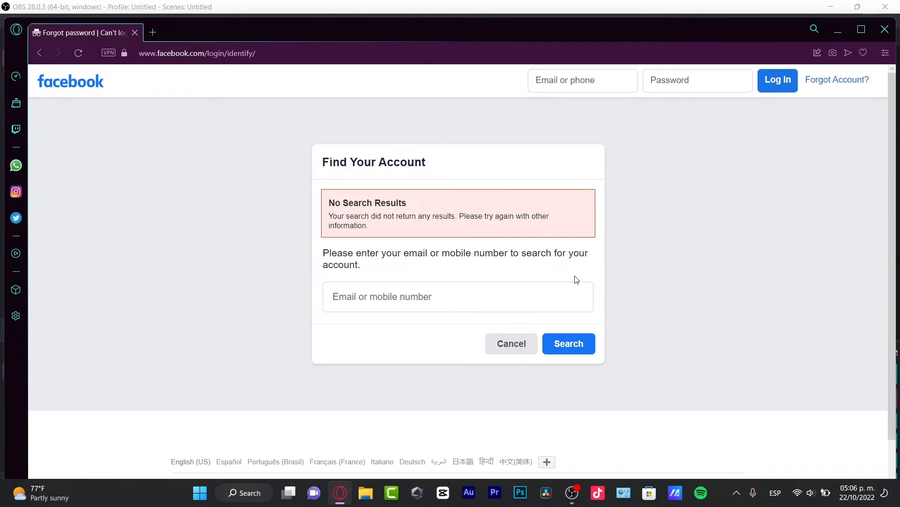
Retry the account search with another saved e-mail address to reach Reset your password.
left_click(479, 302)
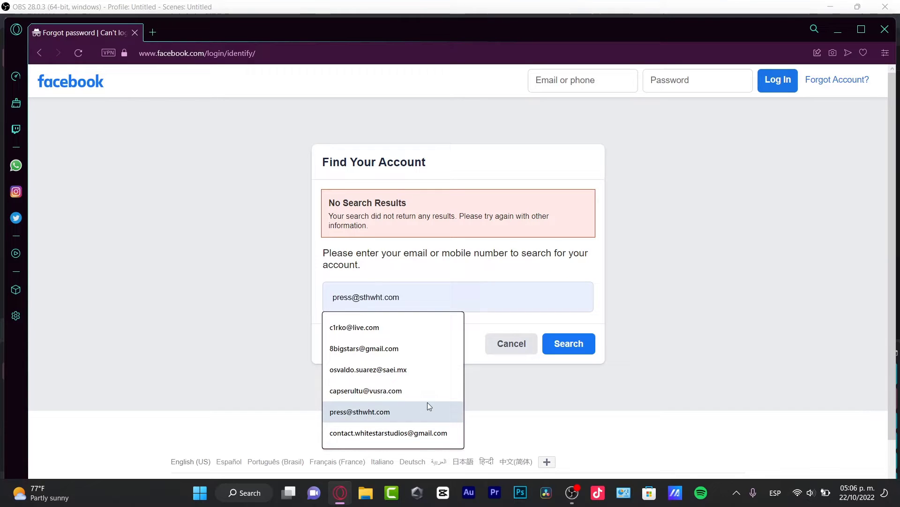
left_click(423, 367)
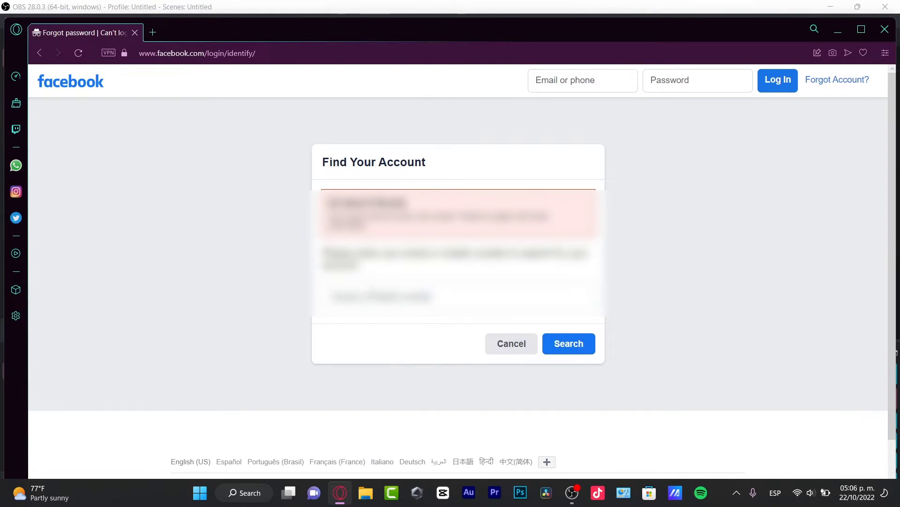
left_click(427, 298)
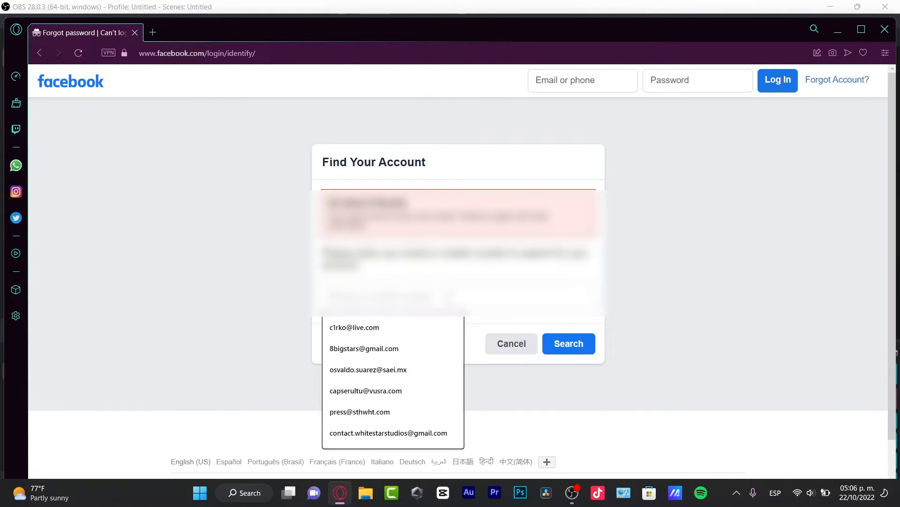
left_click(427, 347)
key("Return")
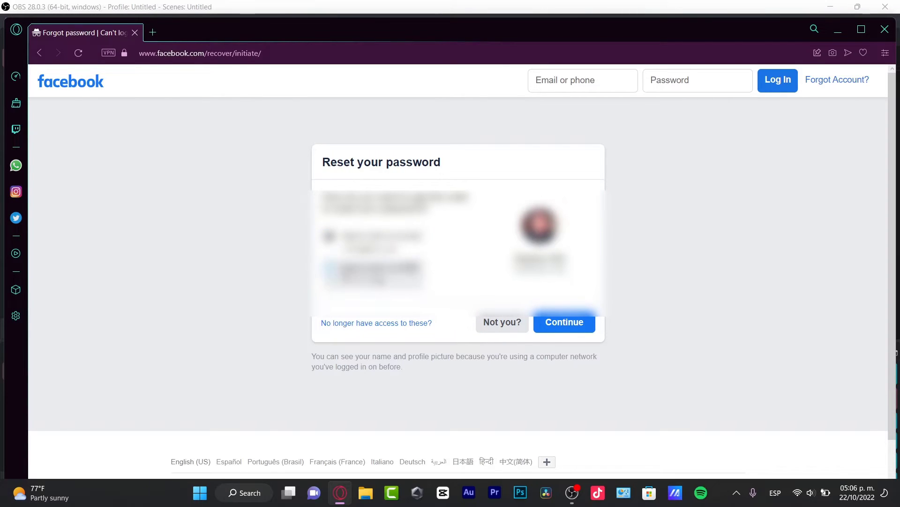
Select the first recovery contact, then choose 'No longer have access to these?'.
left_click_drag(337, 161, 446, 165)
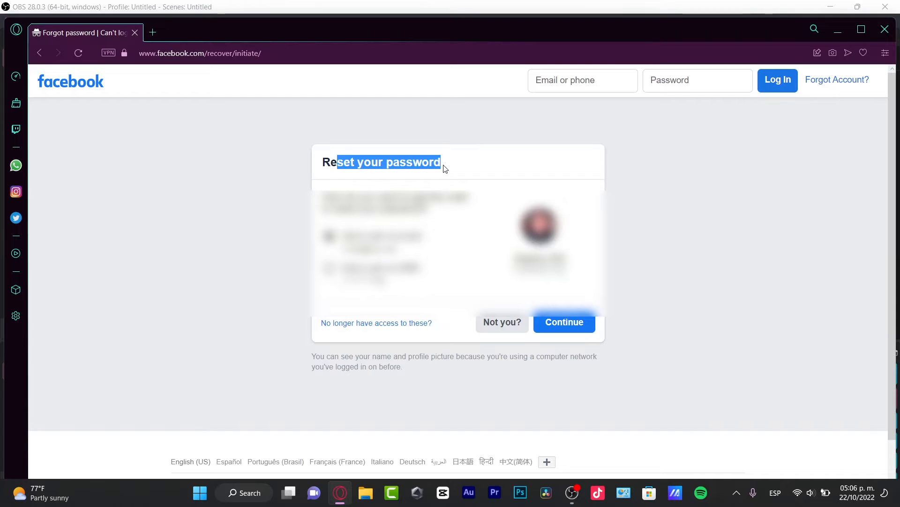
left_click(469, 210)
left_click_drag(469, 210, 364, 196)
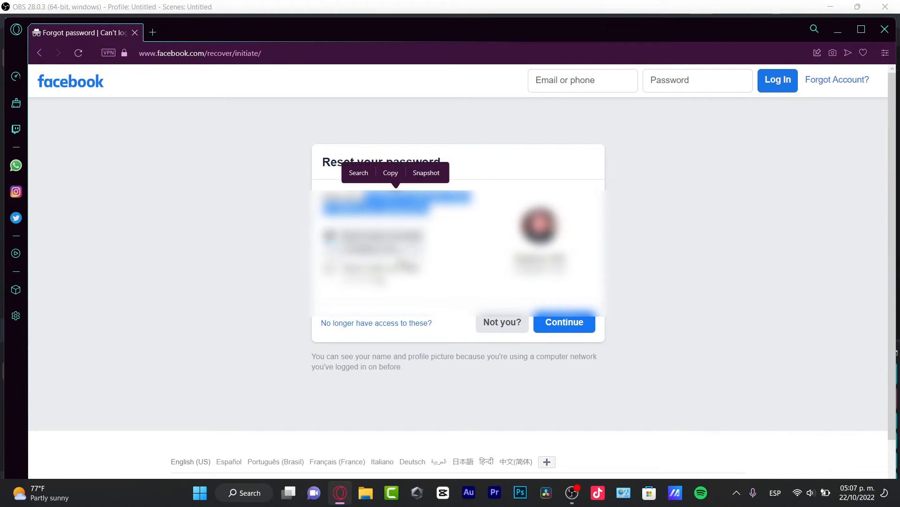
left_click(329, 269)
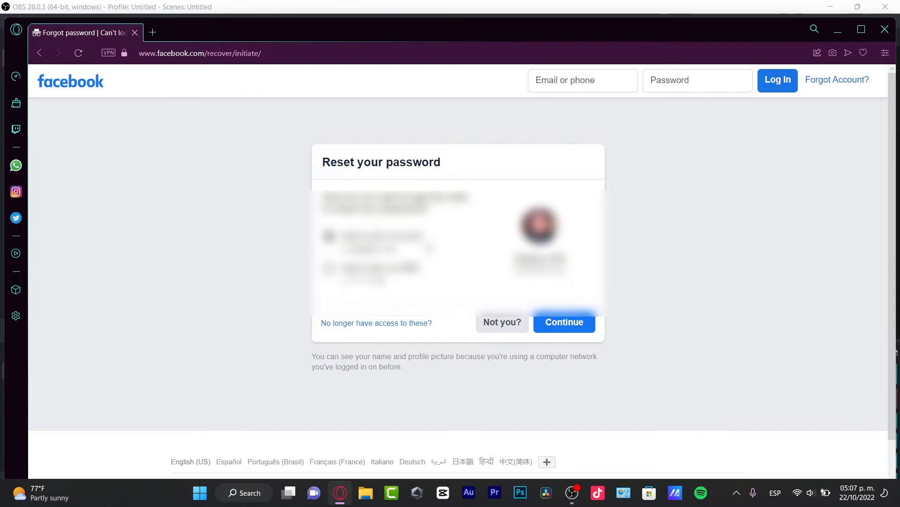
left_click(330, 236)
left_click(398, 323)
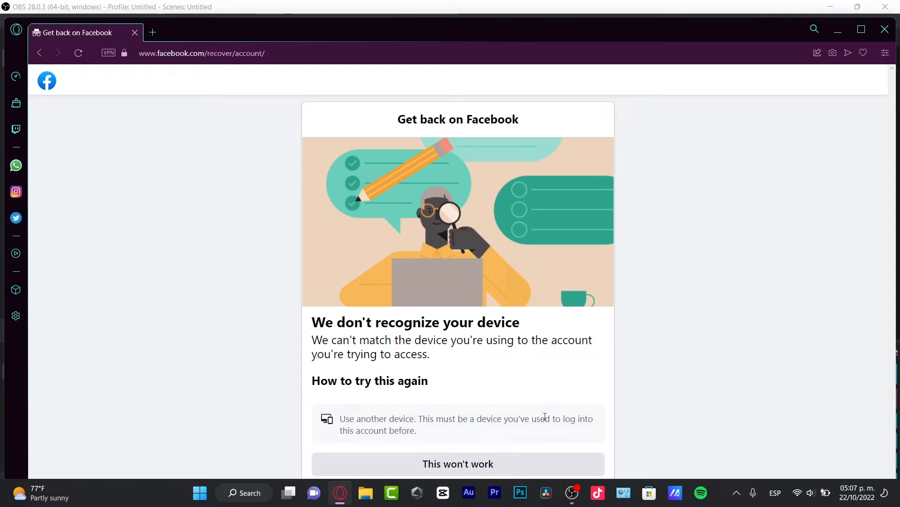
Choose 'This won't work' on the Get back on Facebook page.
left_click_drag(394, 425, 423, 420)
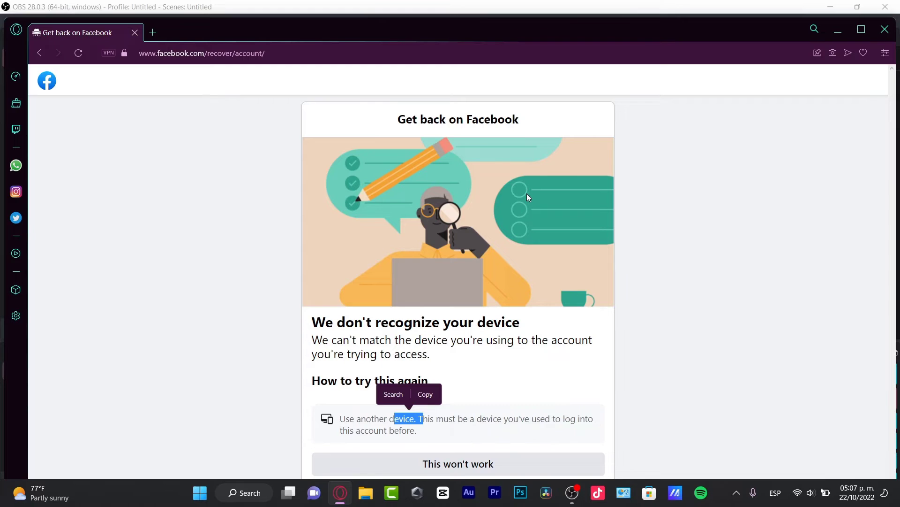
left_click(527, 468)
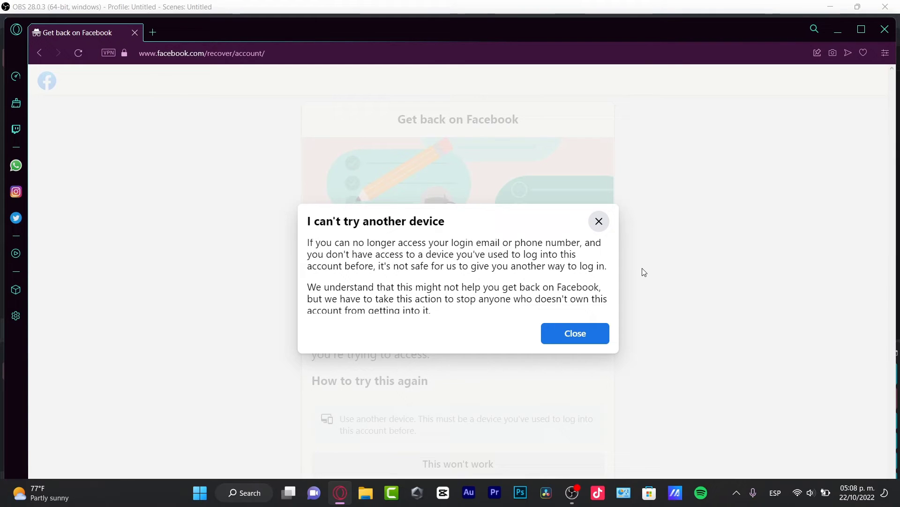
Close the 'I can't try another device' dialog, check Opera's VPN panel, and go back.
left_click(604, 340)
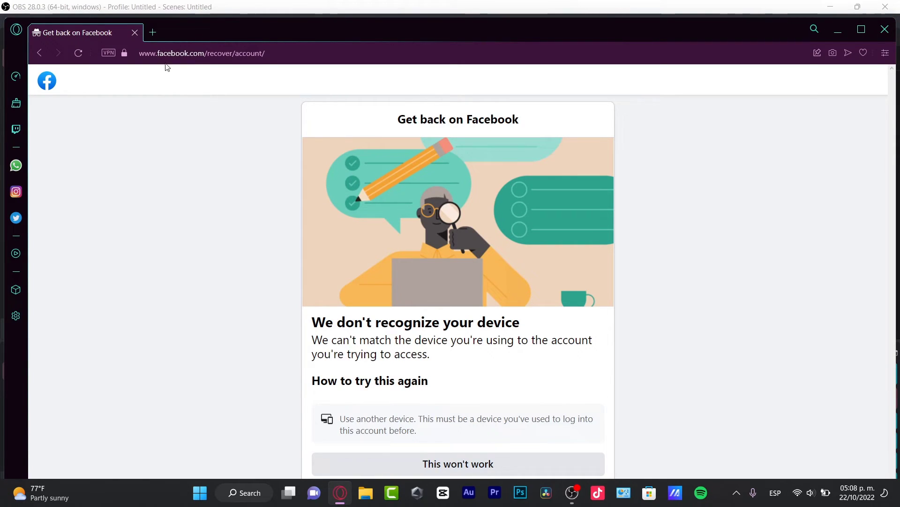
left_click(110, 54)
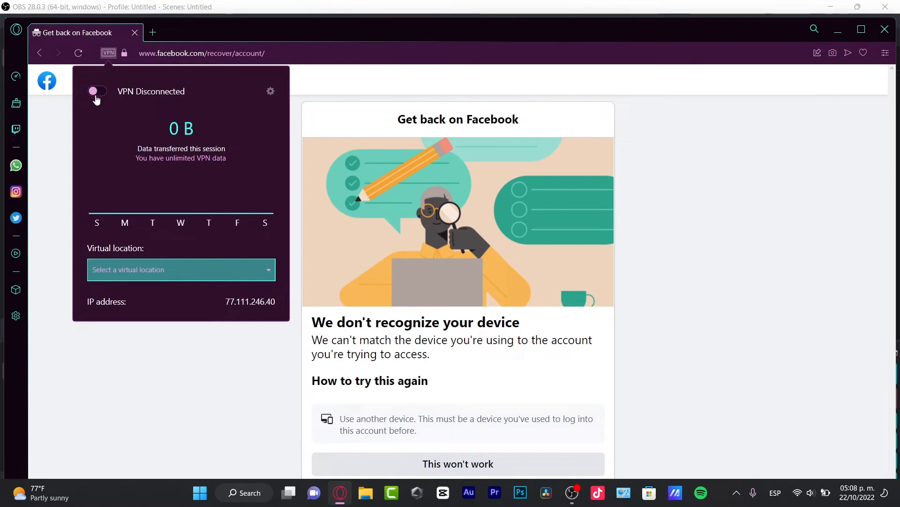
left_click(702, 255)
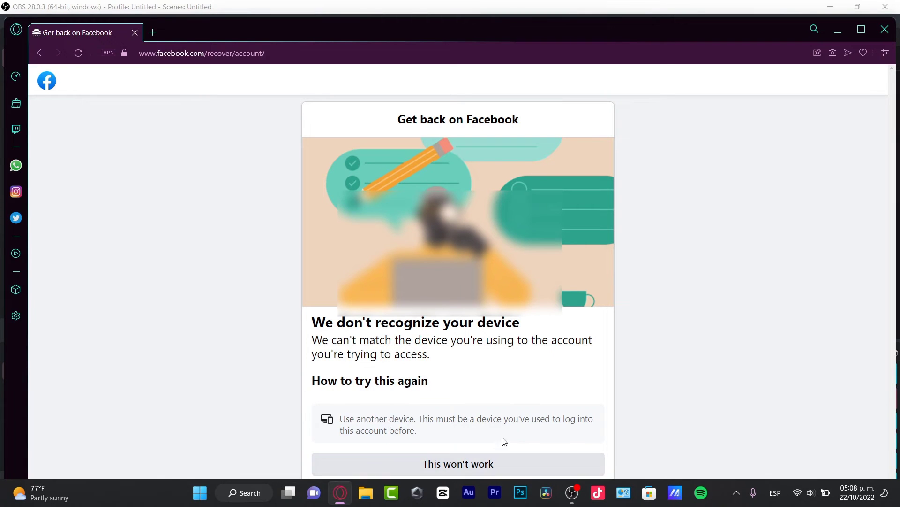
left_click(39, 53)
Return to Find Your Account, dismiss the saved-email suggestions, and scroll down the page.
key("alt+Left")
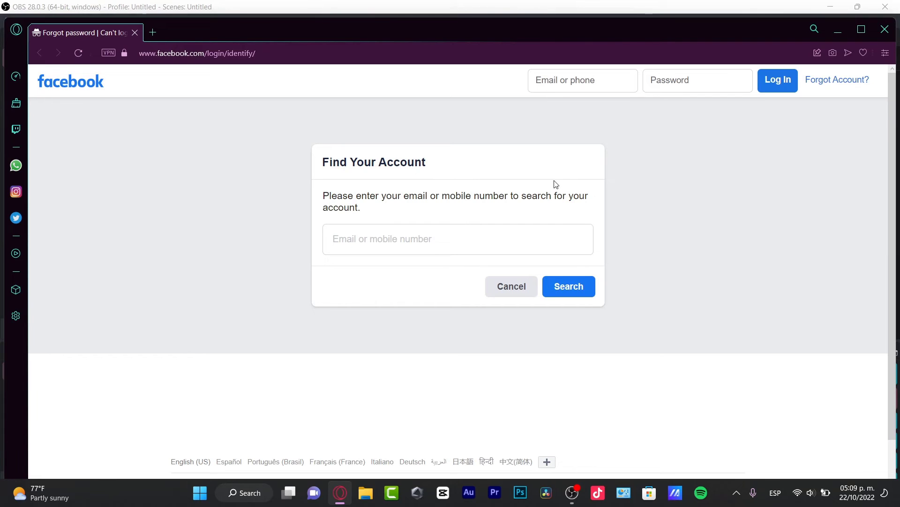
left_click_drag(508, 195, 410, 196)
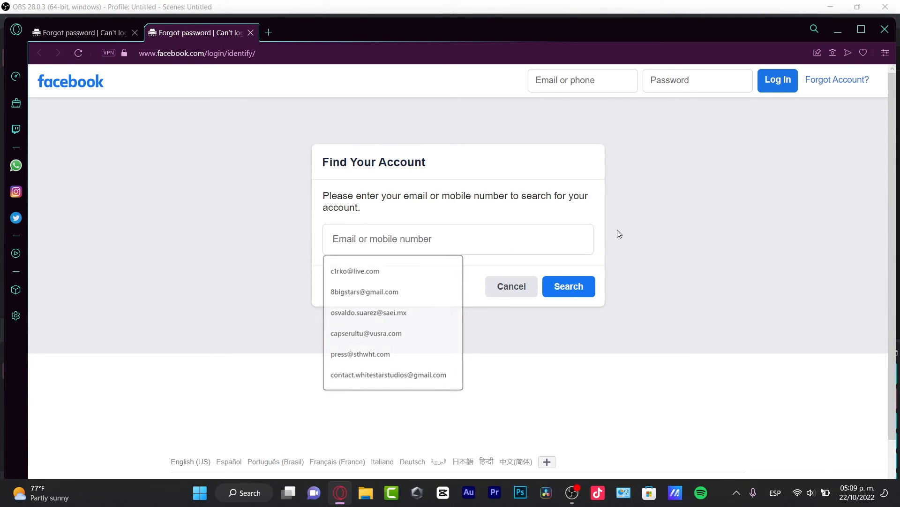
left_click(614, 232)
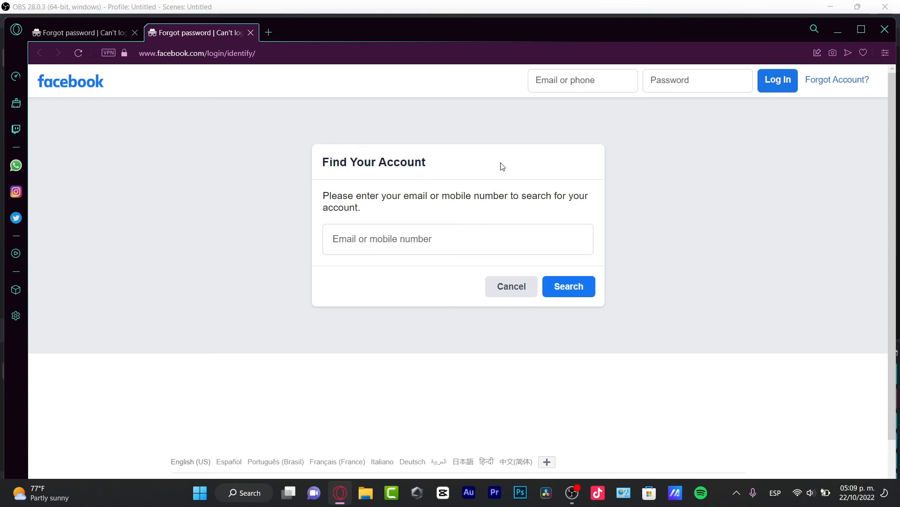
scroll(99, 200, "down", 2)
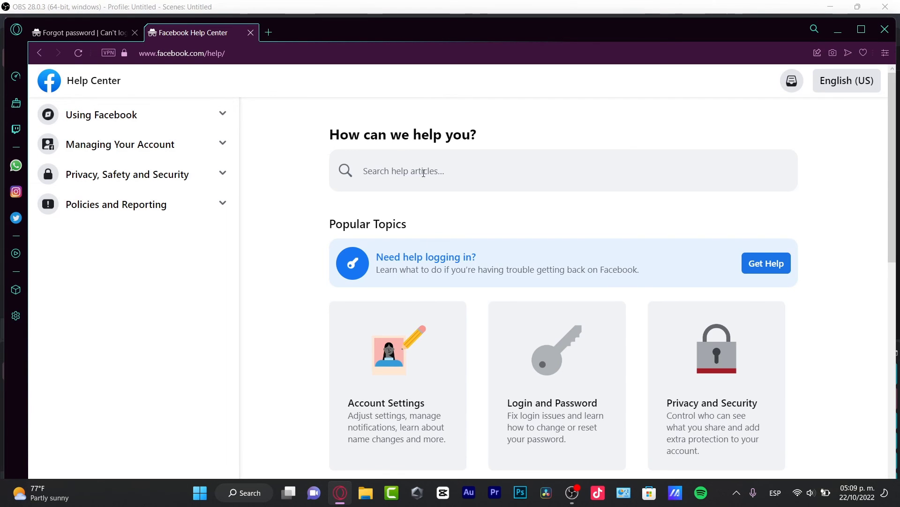
left_click(423, 173)
left_click(514, 139)
left_click(483, 175)
left_click(497, 190)
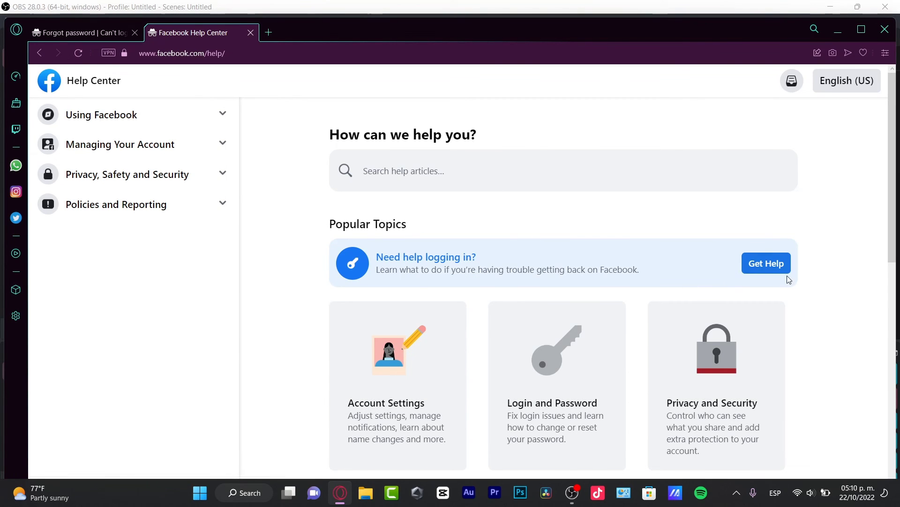
scroll(781, 296, "down", 3)
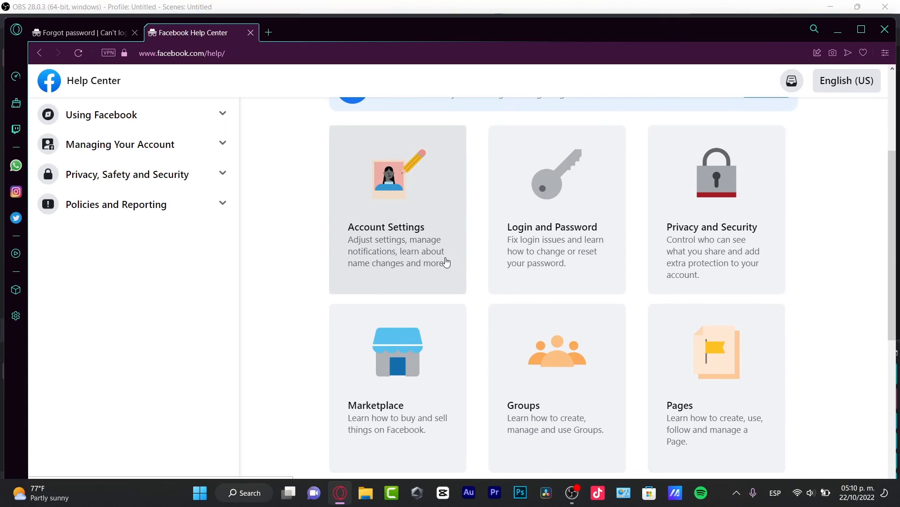